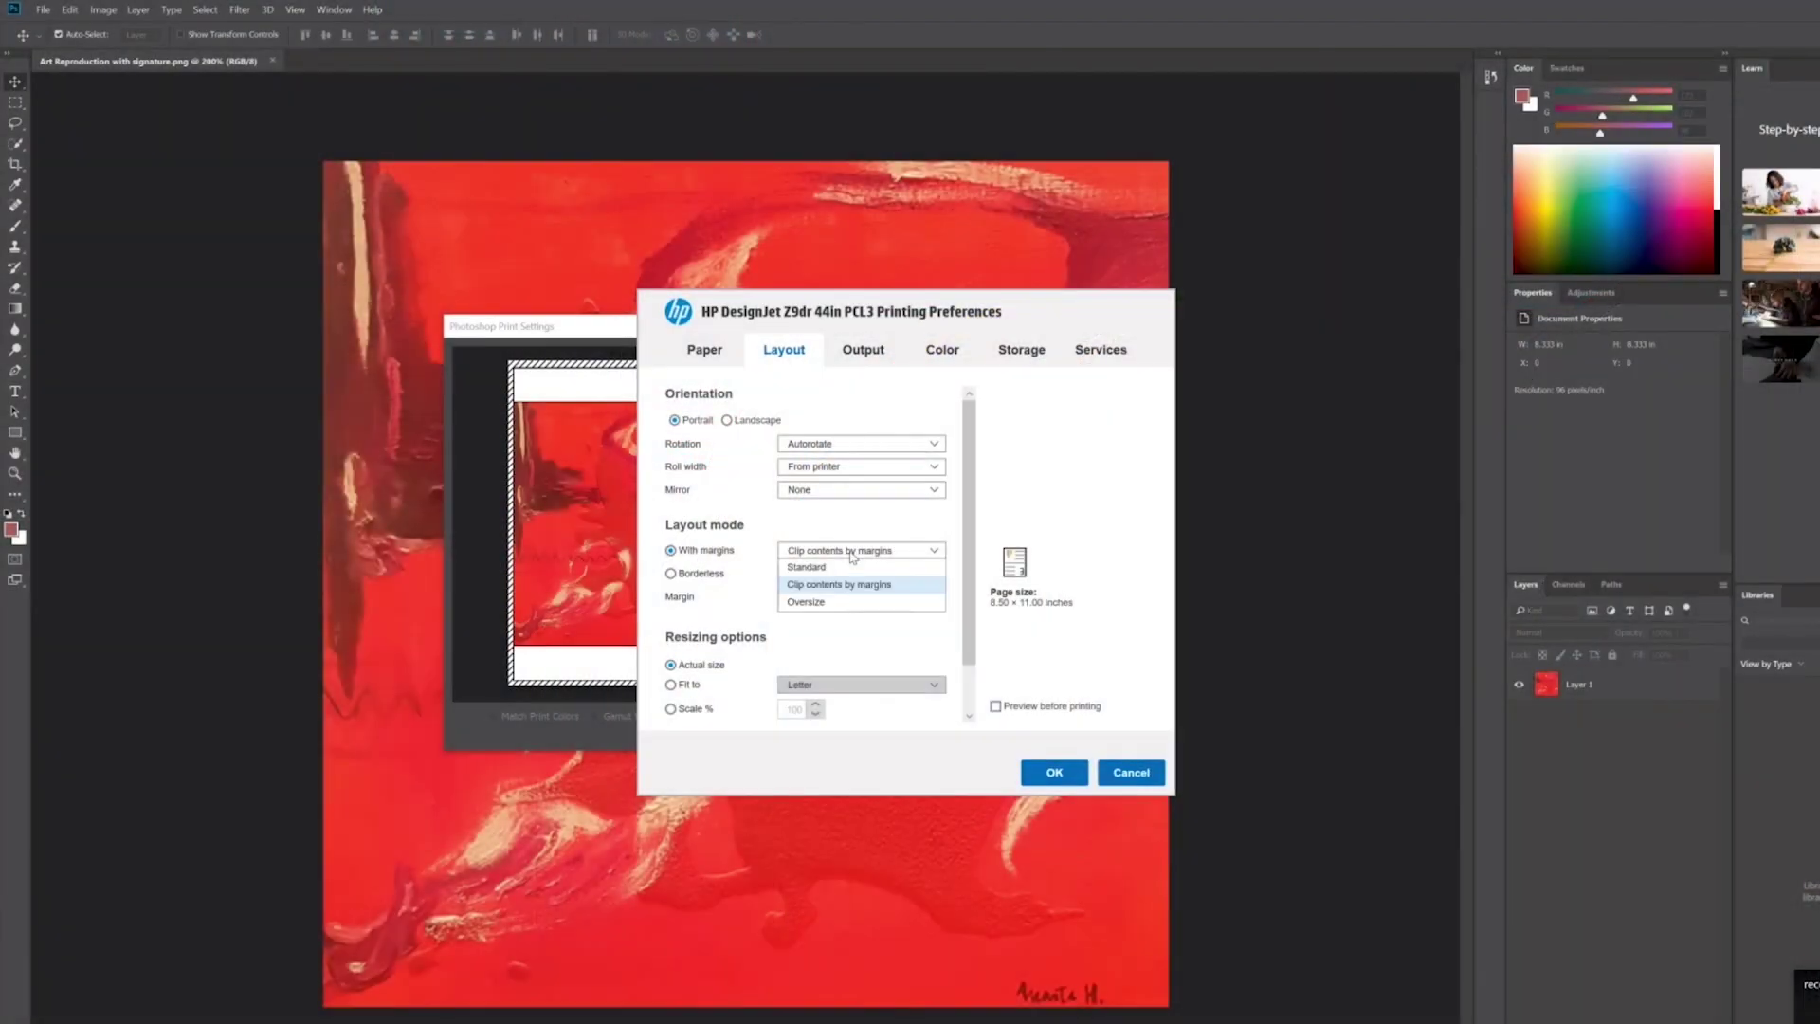
Try Oversize margins, then switch the layout to Borderless with the Keeping scale option.
{"action": "left_click", "coordinate": [805, 601]}
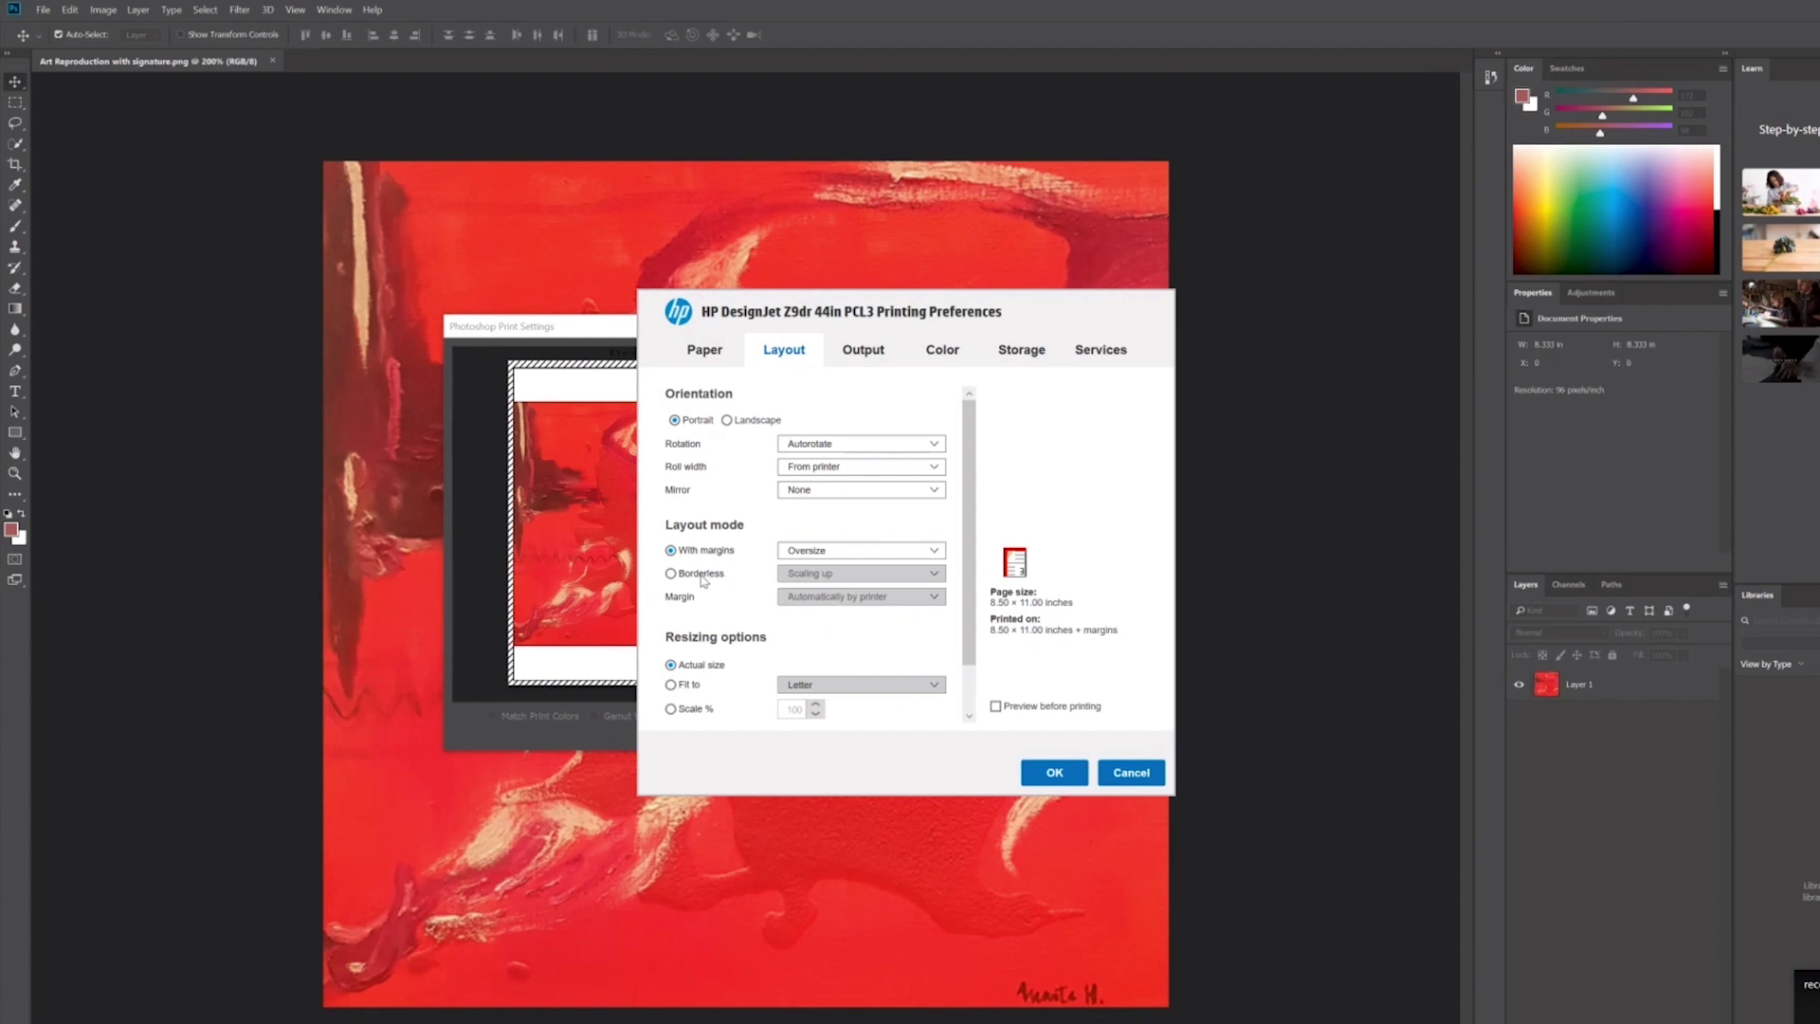
{"action": "left_click", "coordinate": [673, 573]}
{"action": "left_click", "coordinate": [809, 577]}
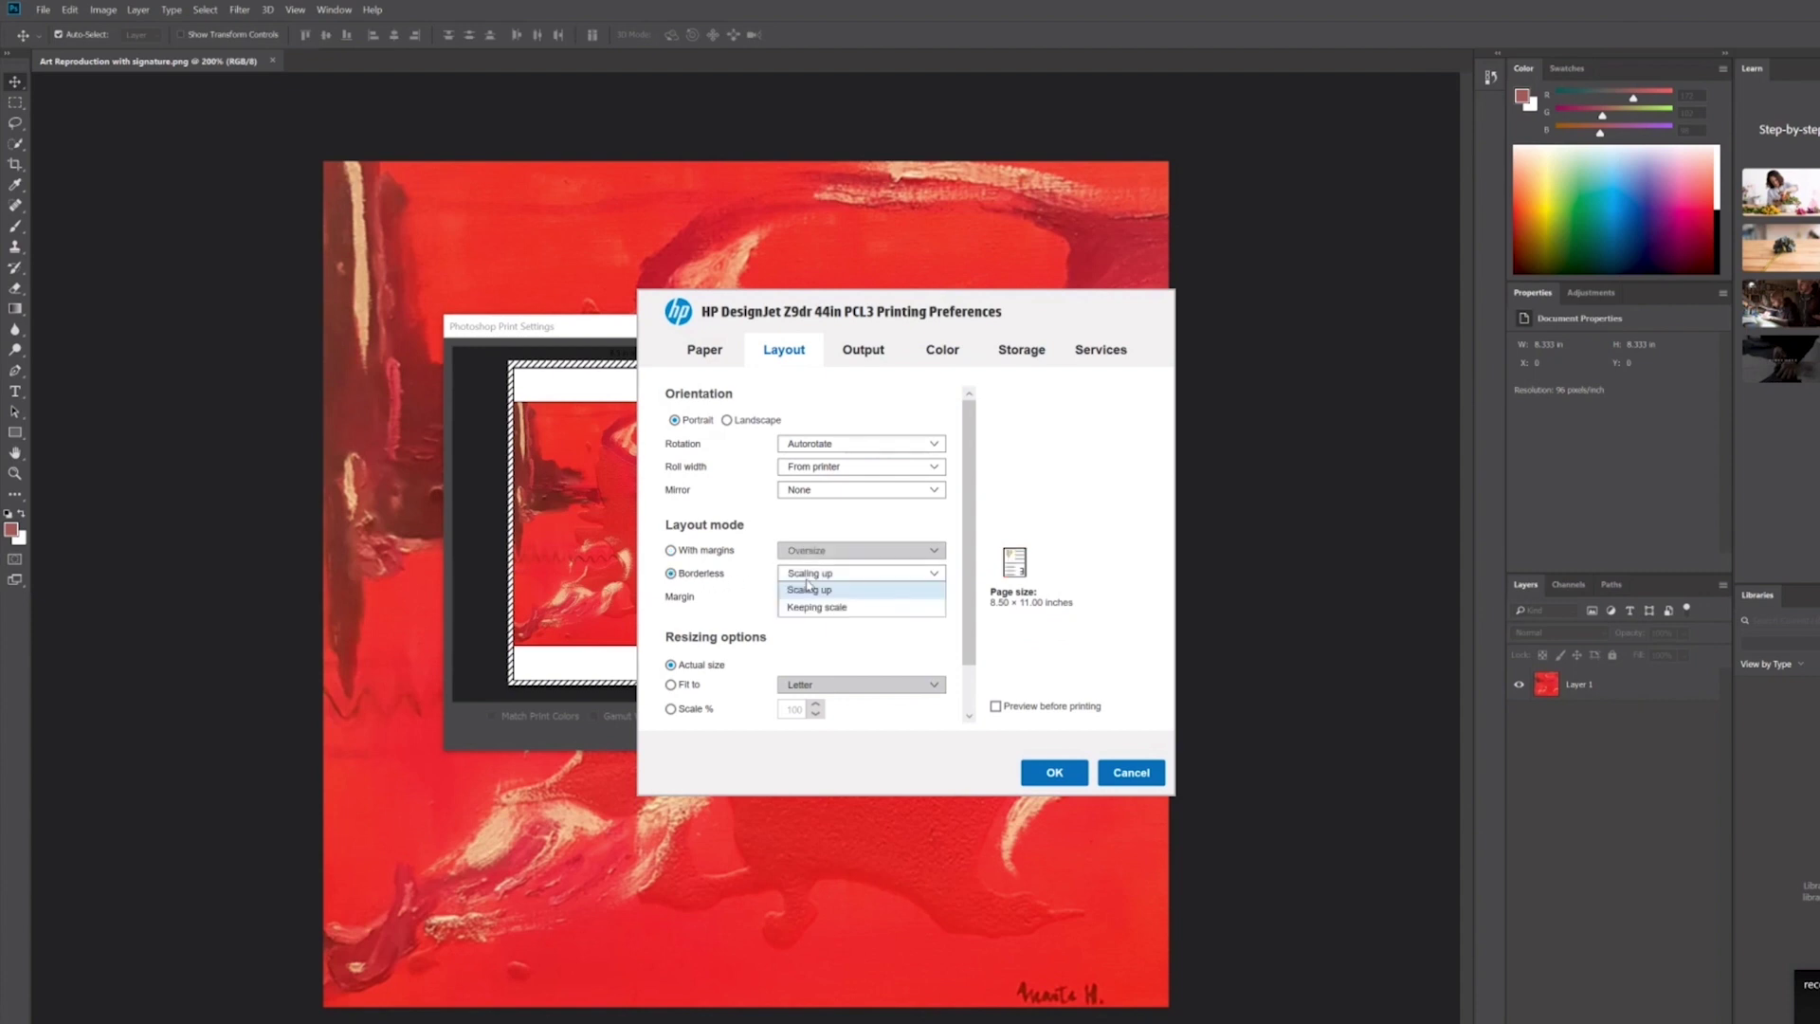
{"action": "left_click", "coordinate": [807, 607]}
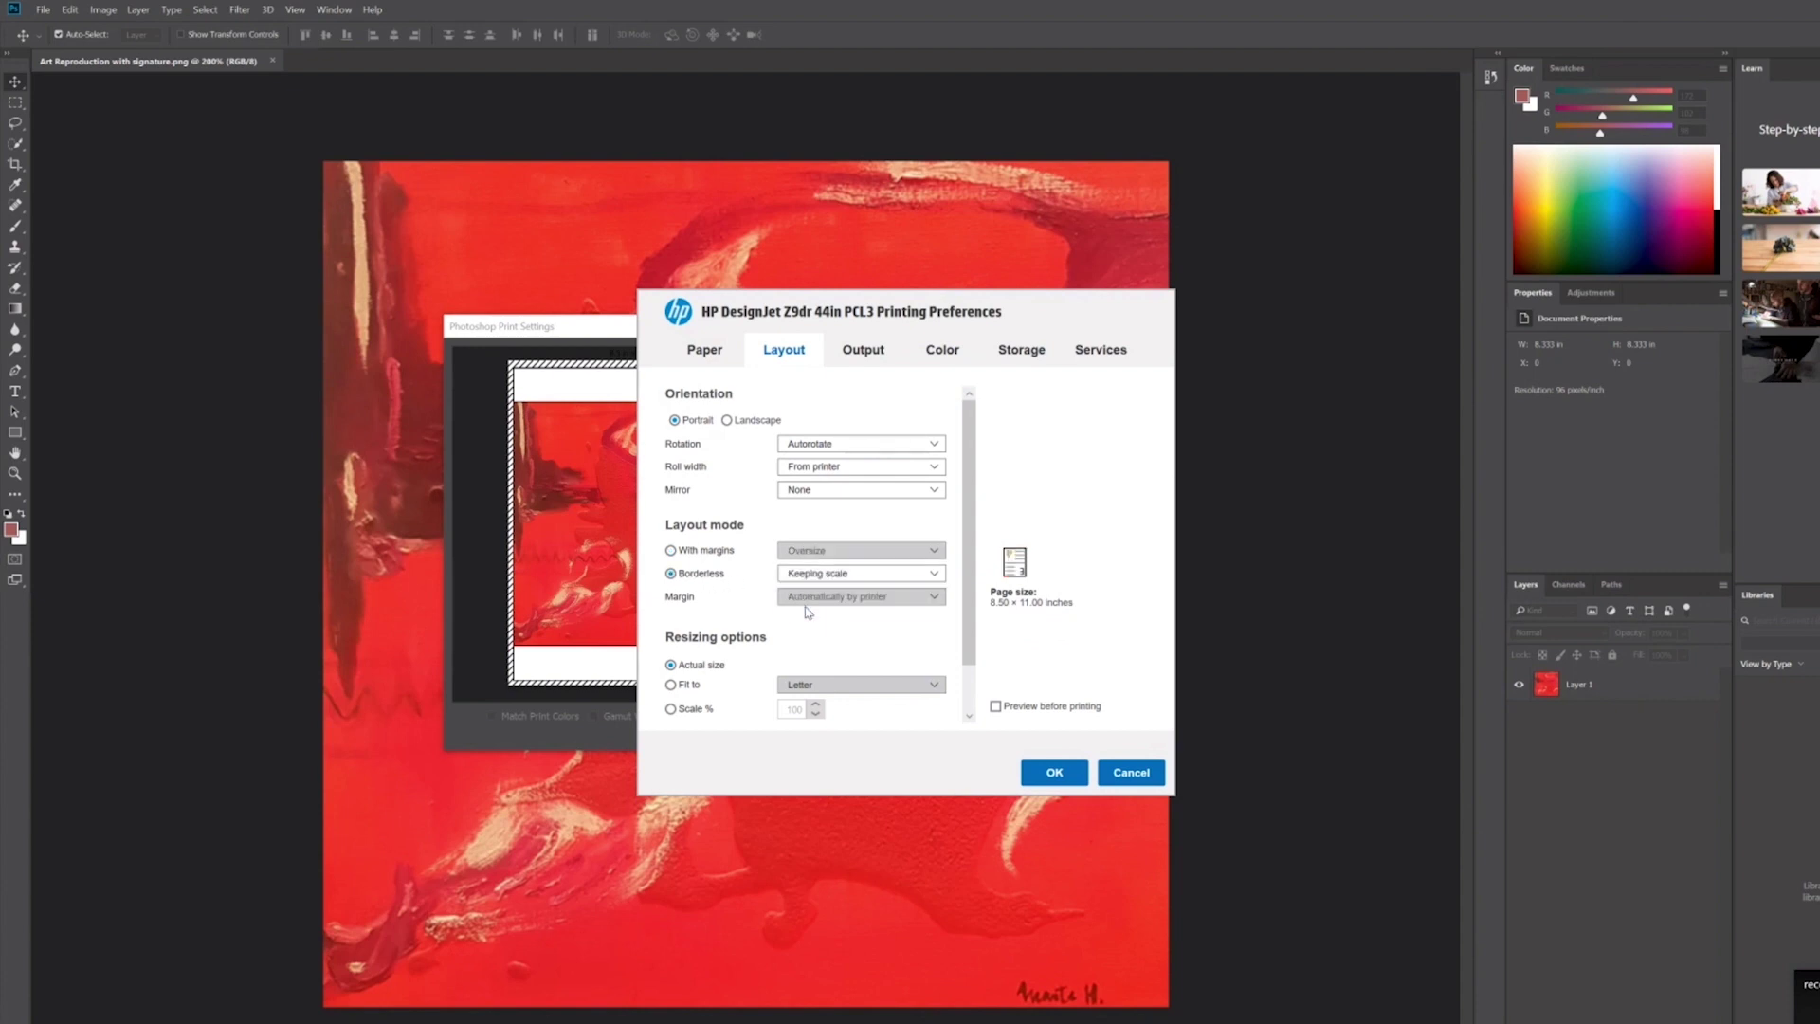